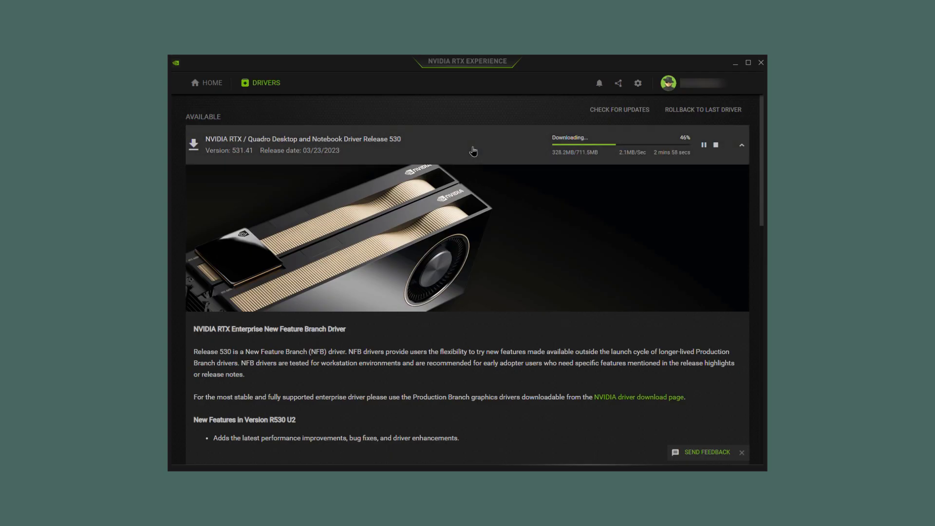
Collapse and re-expand the new driver's release details to compare it with the installed driver
left_click(473, 151)
left_click(473, 151)
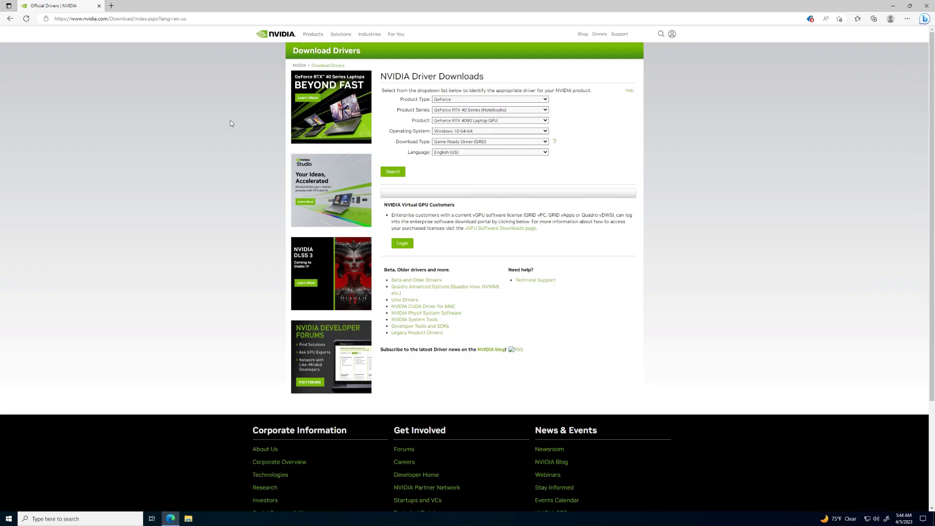
Search NVIDIA RTX / Quadro, Quadro RTX Series, Production Branch/Studio and download Release 525
left_click(461, 101)
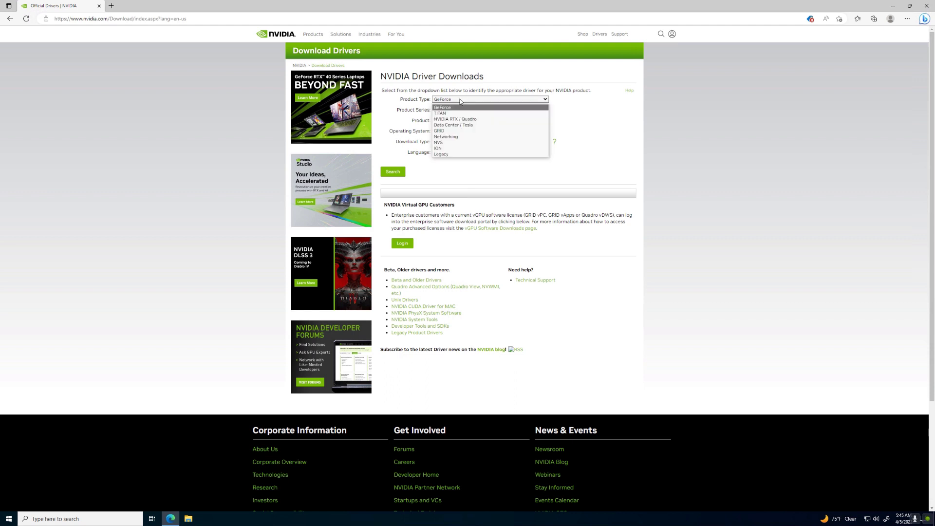
left_click(464, 121)
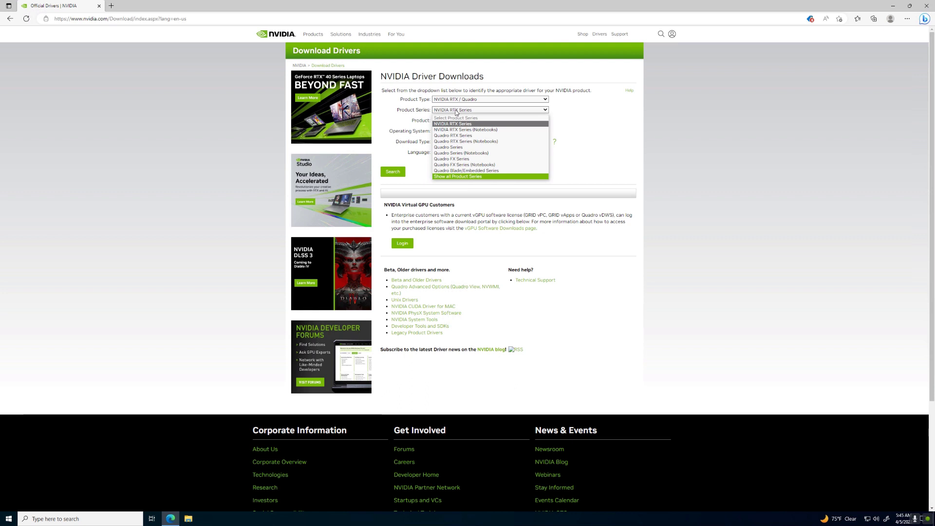
left_click(458, 137)
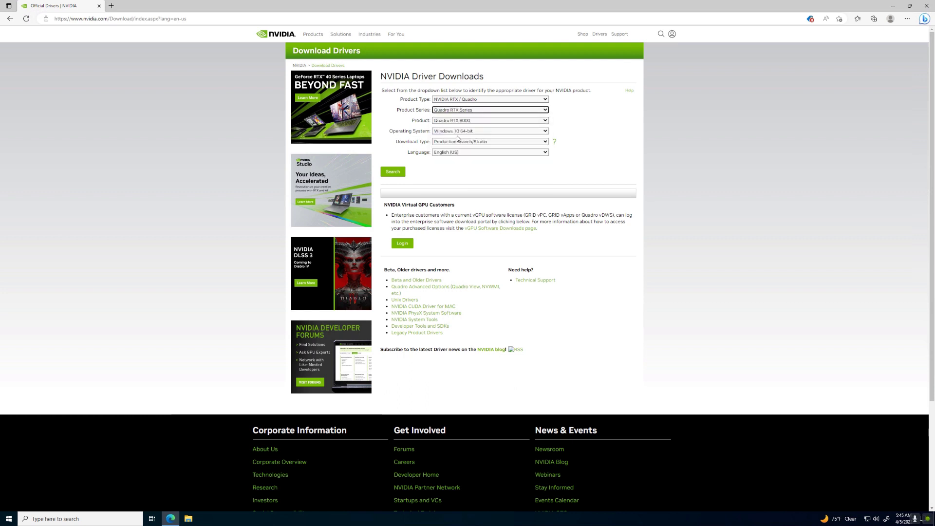
left_click(448, 143)
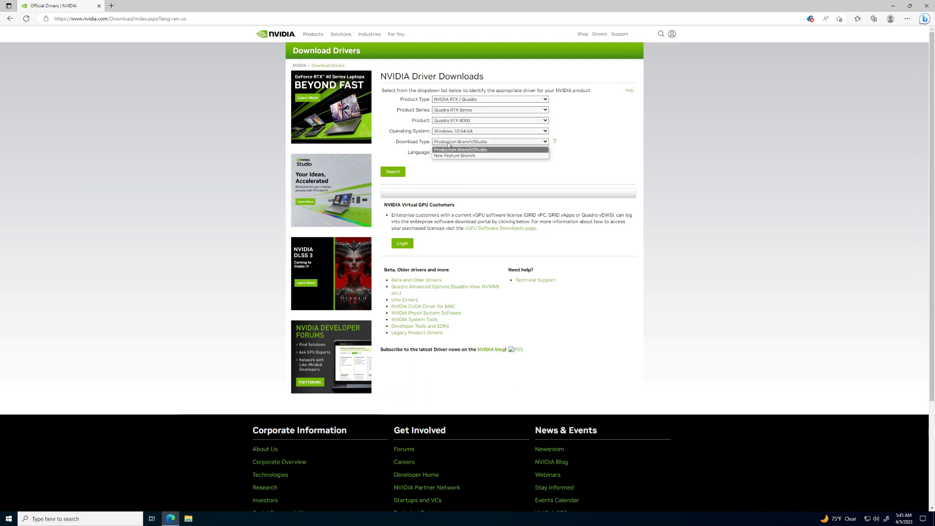
left_click(450, 150)
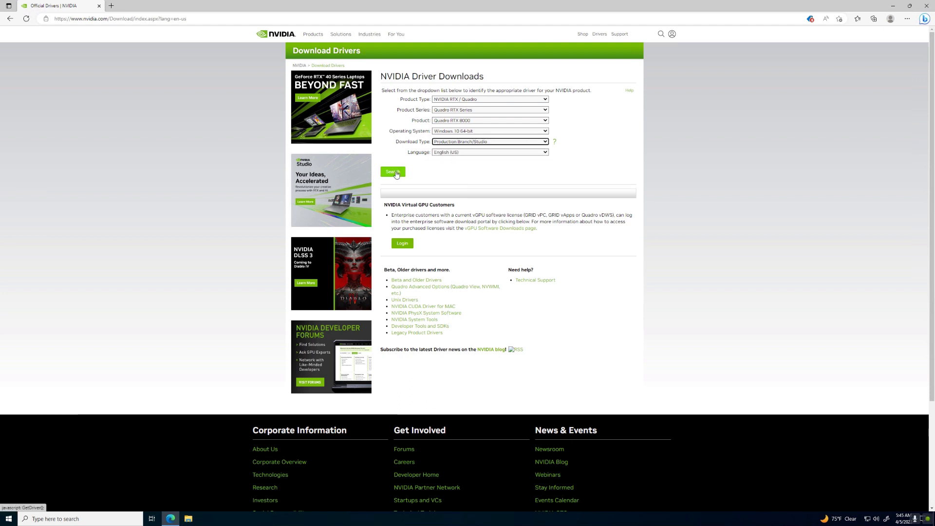
left_click(396, 174)
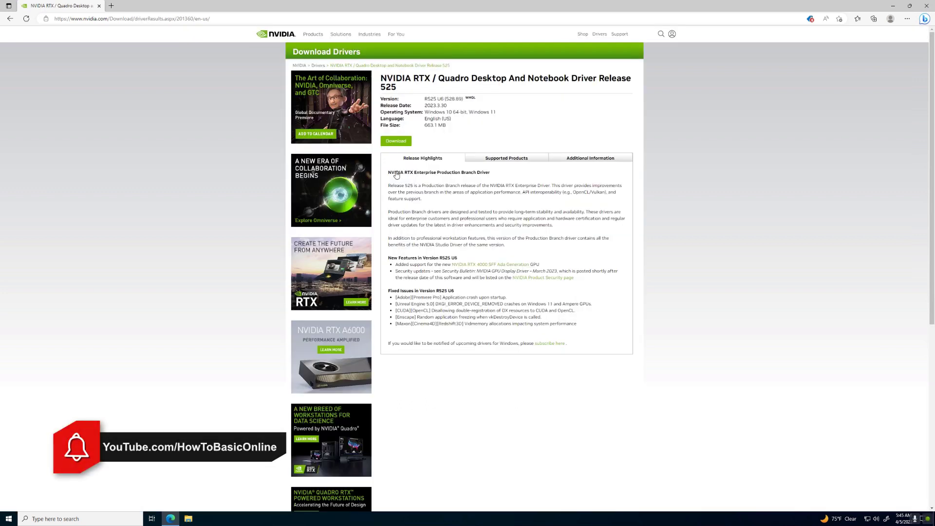
left_click(397, 142)
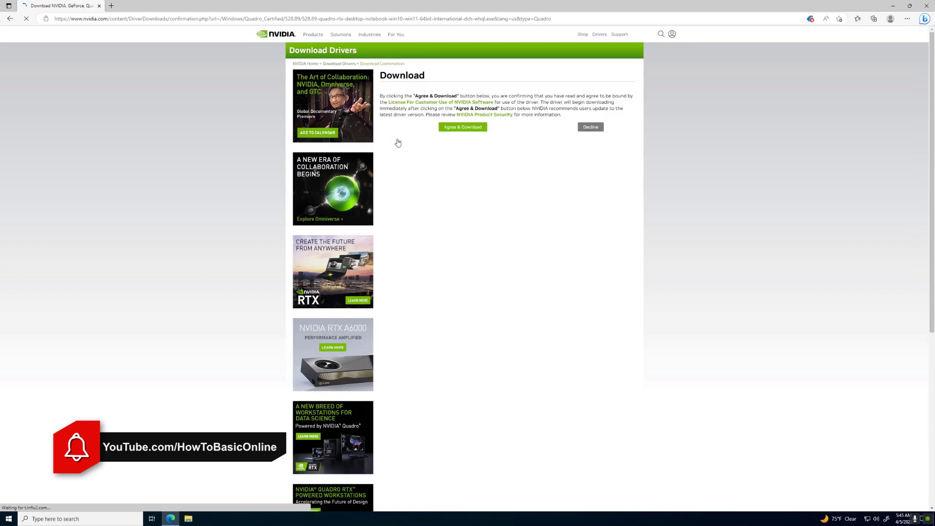
left_click(459, 128)
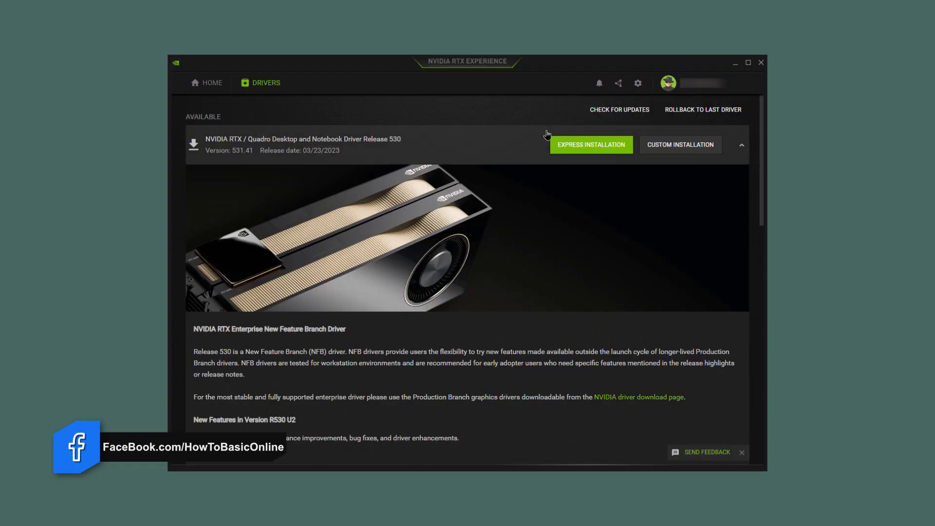
Run Express Installation for the Release 530 driver
left_click(580, 146)
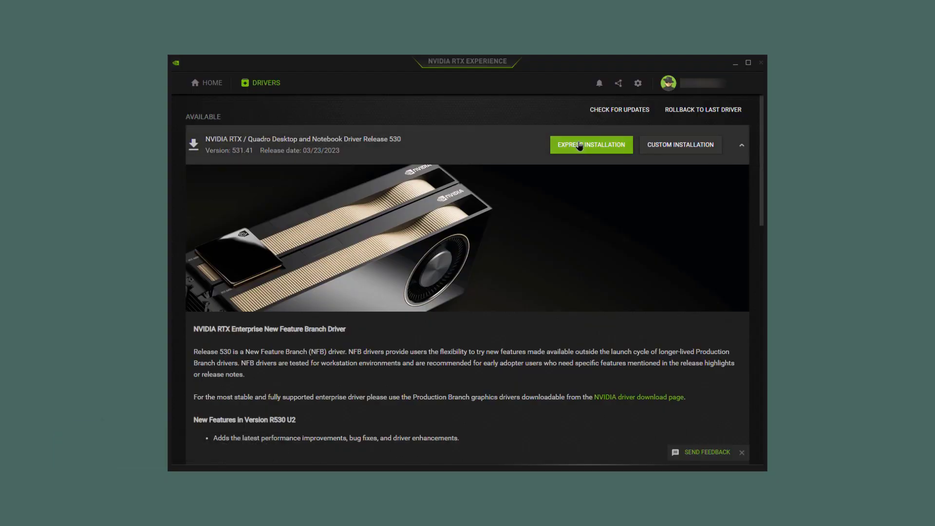